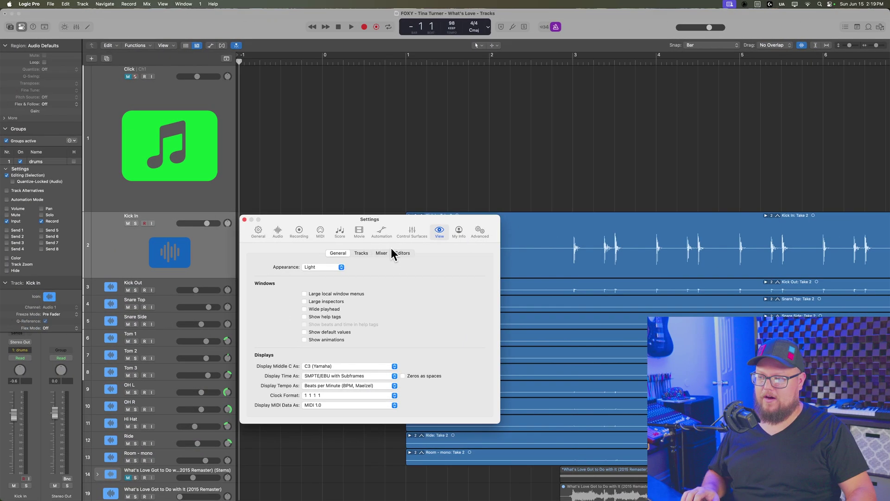
Give the tracks area a Custom background with raised brightness and turn off automatic grid lines.
{"action": "left_click", "coordinate": [362, 253]}
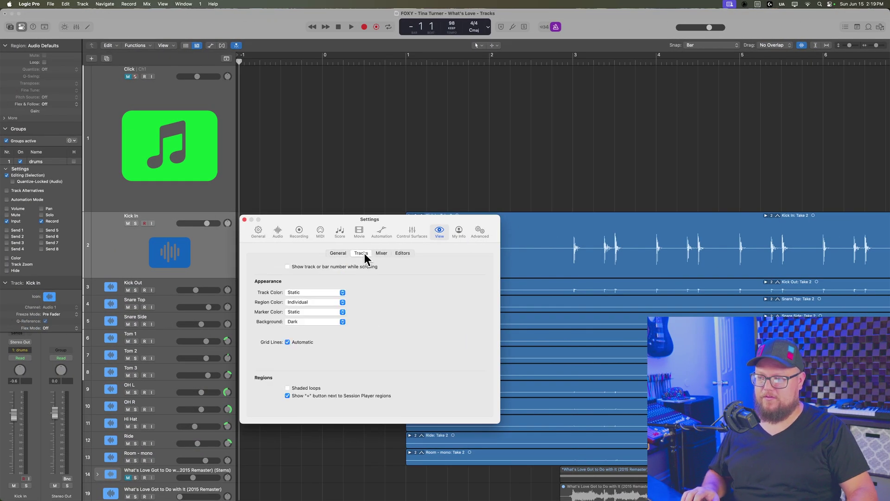
{"action": "left_click", "coordinate": [316, 320]}
{"action": "left_click", "coordinate": [315, 326]}
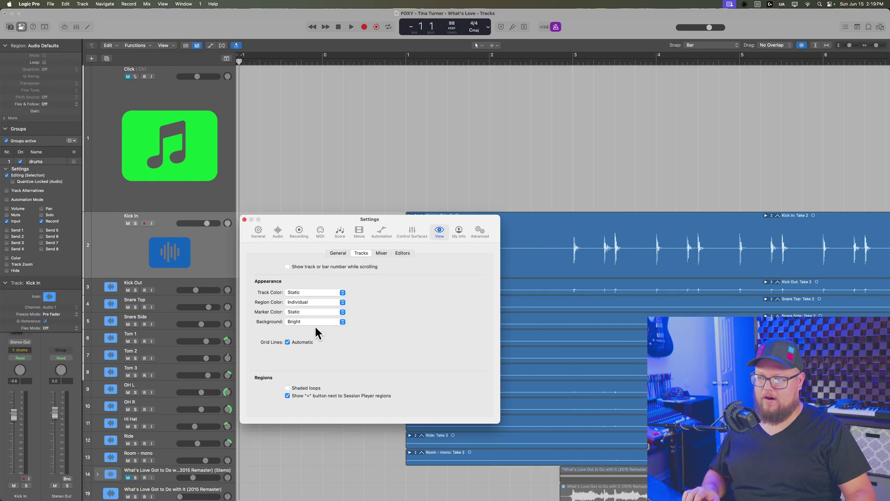
{"action": "left_click", "coordinate": [317, 320]}
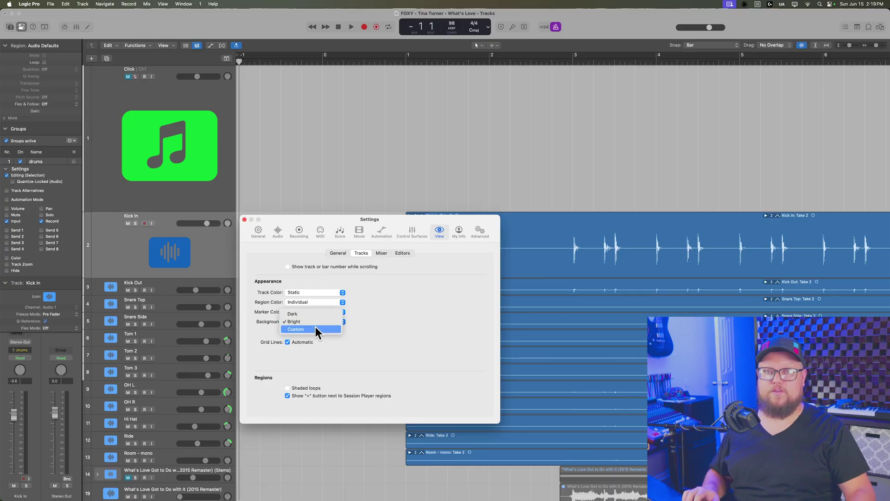
{"action": "left_click", "coordinate": [315, 329]}
{"action": "left_click_drag", "start_coordinate": [314, 332], "coordinate": [329, 361]}
{"action": "left_click", "coordinate": [304, 342]}
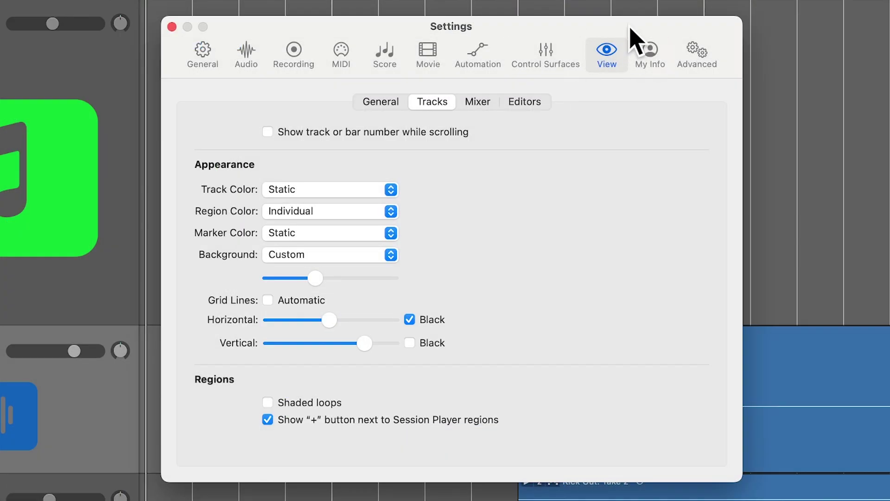
Re-enable automatic grid lines, set the tracks background back to Dark, and close Settings.
{"action": "left_click", "coordinate": [345, 256]}
{"action": "left_click", "coordinate": [424, 235]}
{"action": "left_click", "coordinate": [306, 300]}
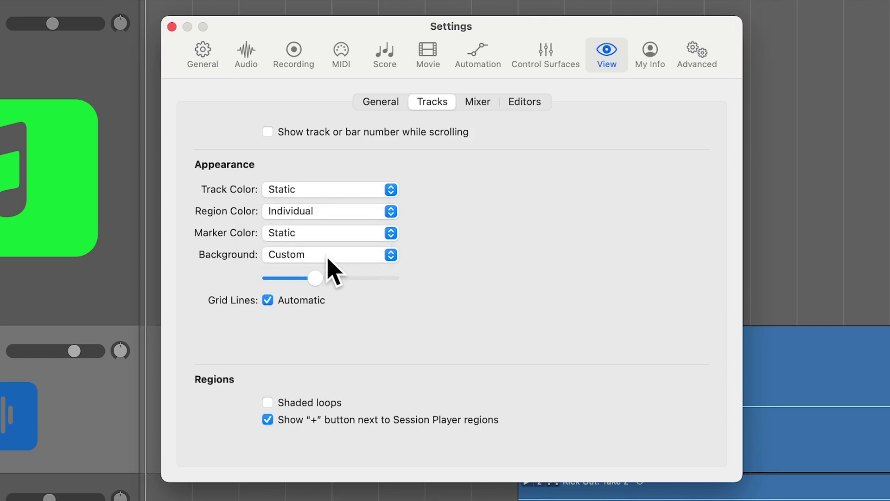
{"action": "left_click", "coordinate": [330, 255]}
{"action": "left_click", "coordinate": [288, 219]}
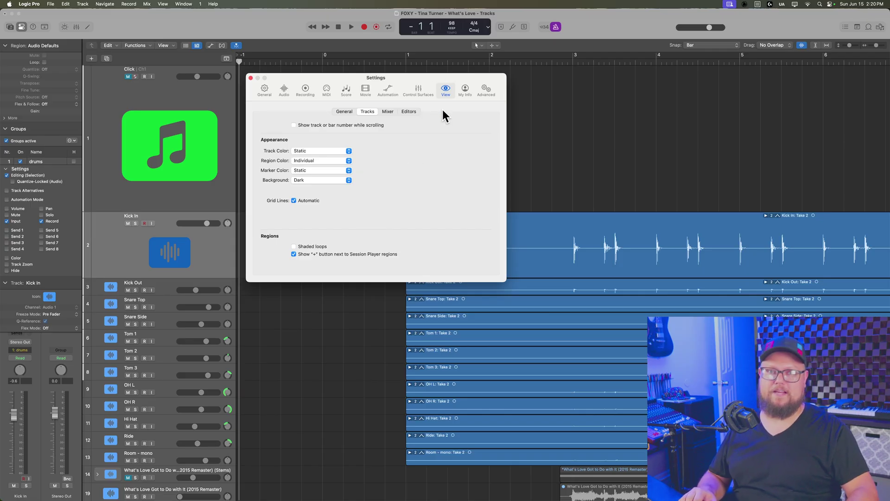
{"action": "left_click", "coordinate": [251, 78]}
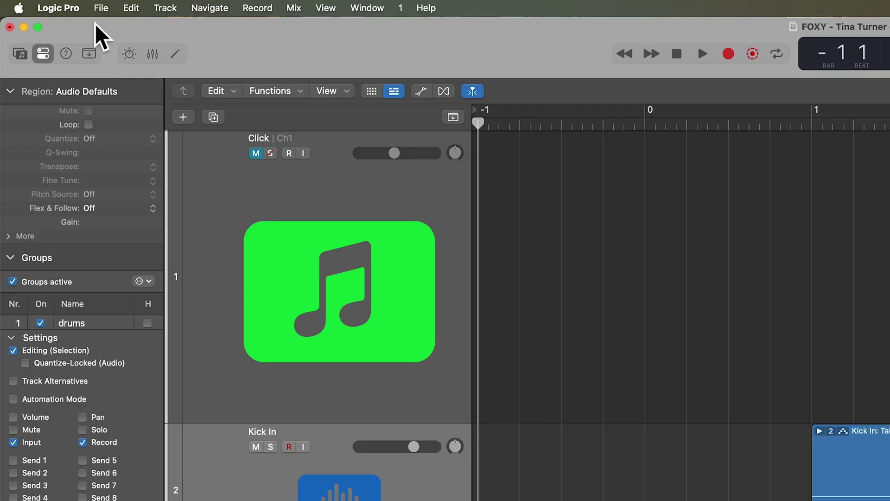
Open Settings > View and browse the Tracks, Mixer and Editors pages before returning to General.
{"action": "left_click", "coordinate": [54, 7]}
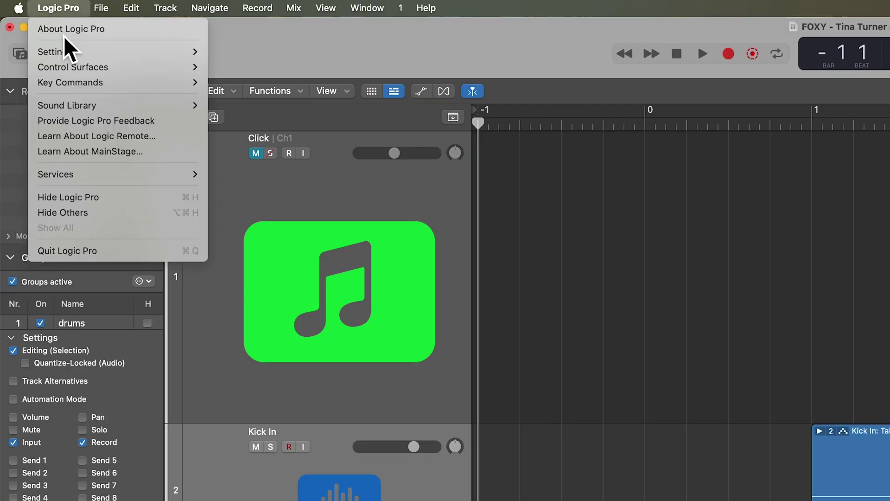
{"action": "mouse_move", "coordinate": [71, 50]}
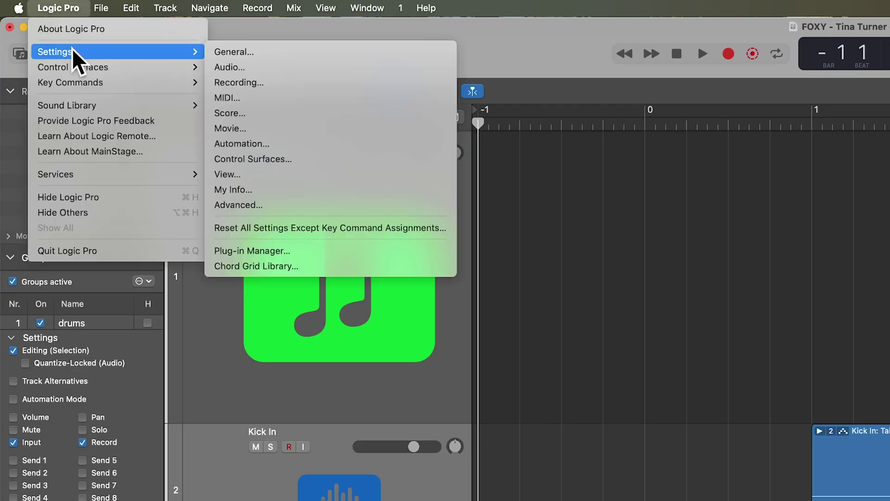
{"action": "left_click", "coordinate": [299, 175]}
{"action": "left_click", "coordinate": [433, 120]}
{"action": "left_click", "coordinate": [477, 119]}
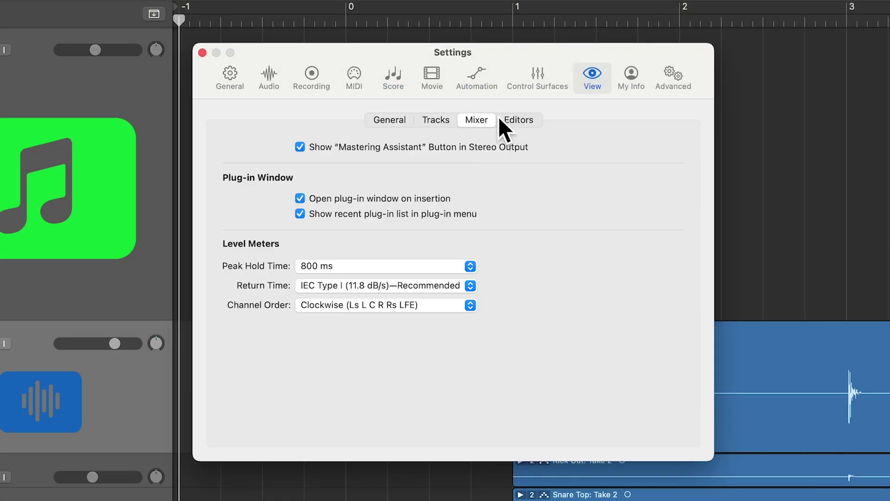
{"action": "left_click", "coordinate": [519, 119]}
{"action": "left_click", "coordinate": [475, 120]}
{"action": "left_click", "coordinate": [431, 120]}
{"action": "left_click", "coordinate": [390, 120]}
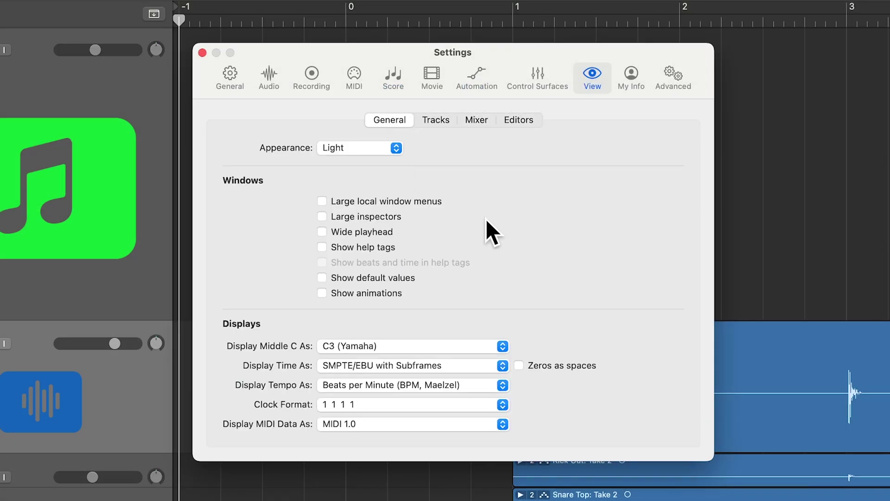
Try the Dark dialog appearance, then set Appearance to Light.
{"action": "left_click", "coordinate": [376, 148]}
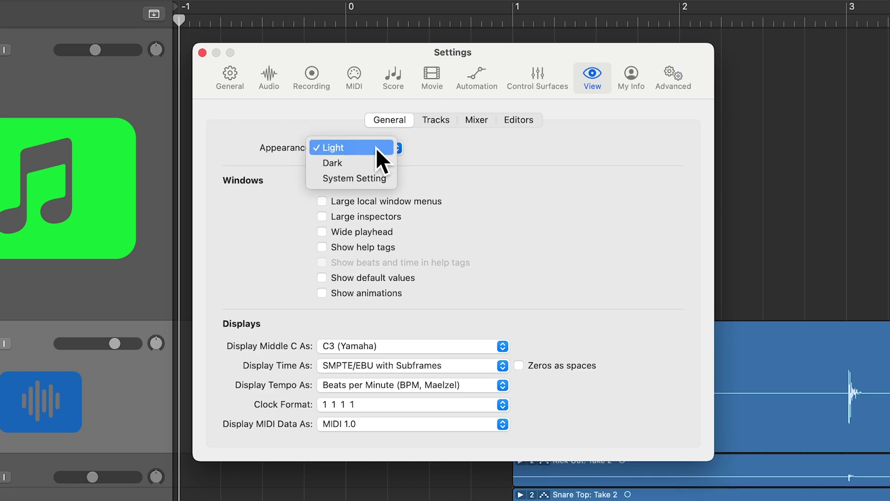
{"action": "left_click", "coordinate": [372, 163]}
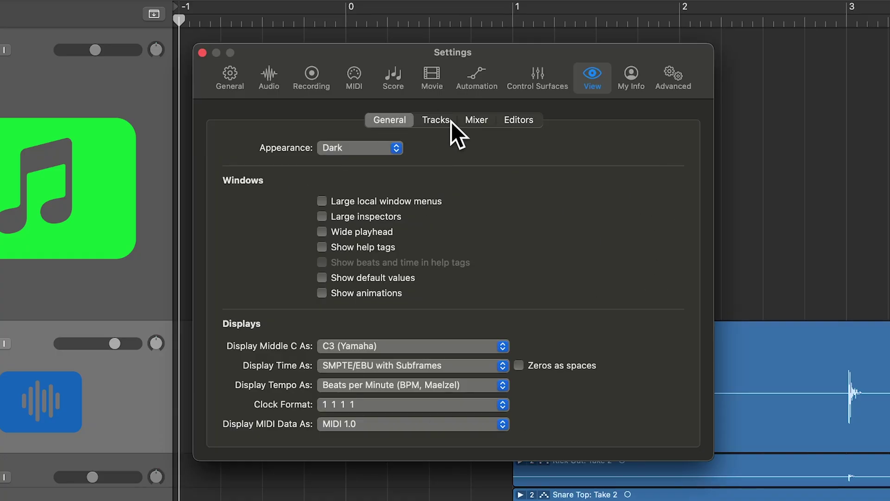
{"action": "mouse_move", "coordinate": [558, 54]}
{"action": "left_mouse_down"}
{"action": "mouse_move", "coordinate": [607, 58]}
{"action": "mouse_move", "coordinate": [583, 105]}
{"action": "mouse_move", "coordinate": [554, 58]}
{"action": "left_mouse_up"}
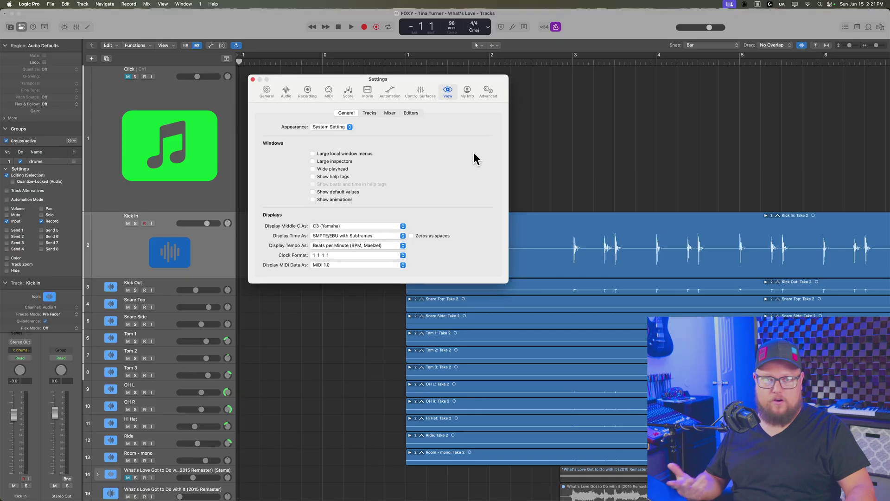
{"action": "left_click", "coordinate": [344, 126]}
{"action": "left_click", "coordinate": [341, 111]}
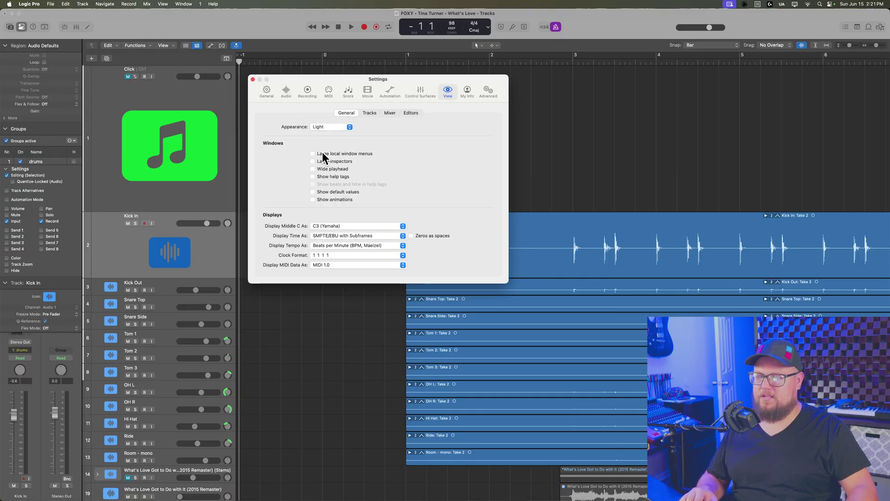
Enable Large local window menus, compare the track-area shortcut menu's size, then enable Large inspectors.
{"action": "left_click", "coordinate": [351, 153]}
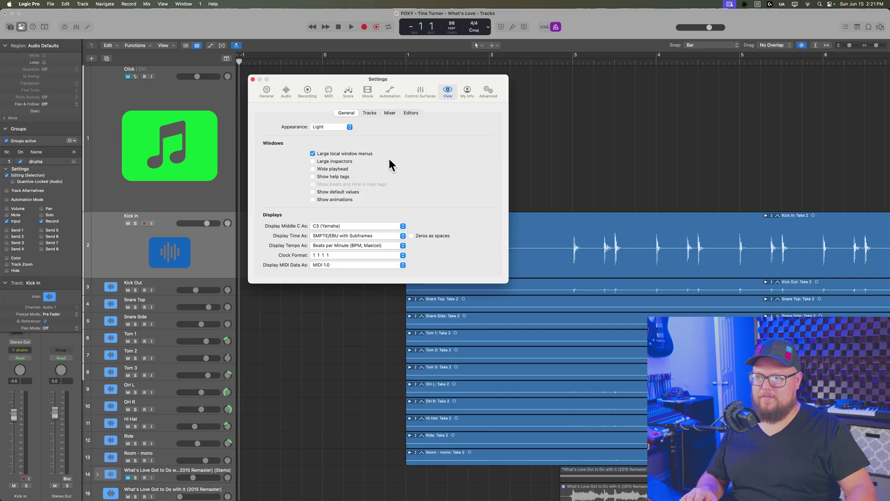
{"action": "right_click", "coordinate": [557, 113]}
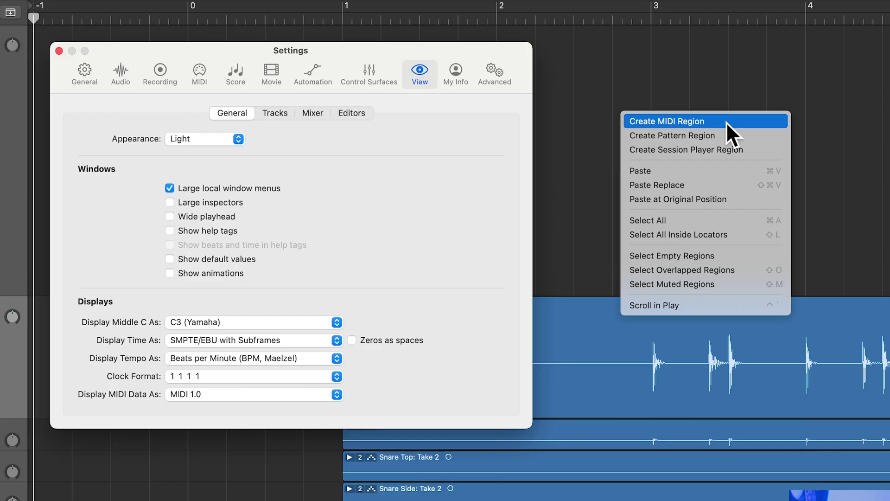
{"action": "key", "text": "Escape"}
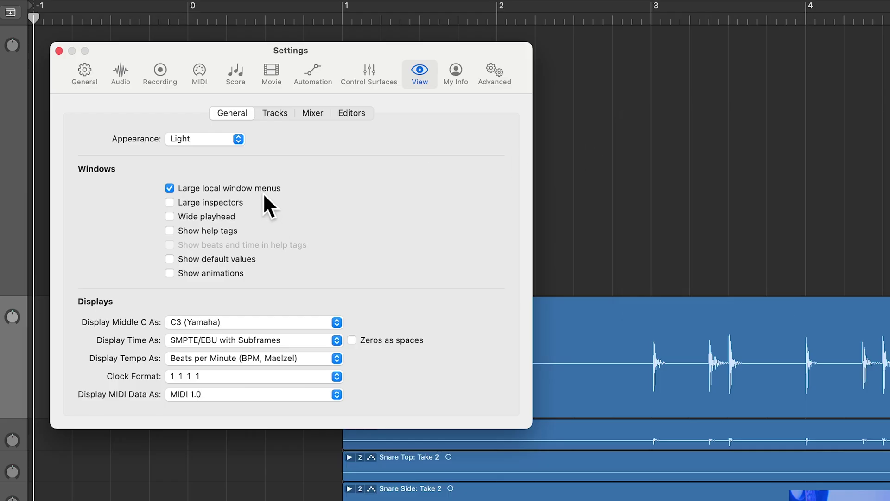
{"action": "right_click", "coordinate": [607, 111]}
{"action": "key", "text": "Escape"}
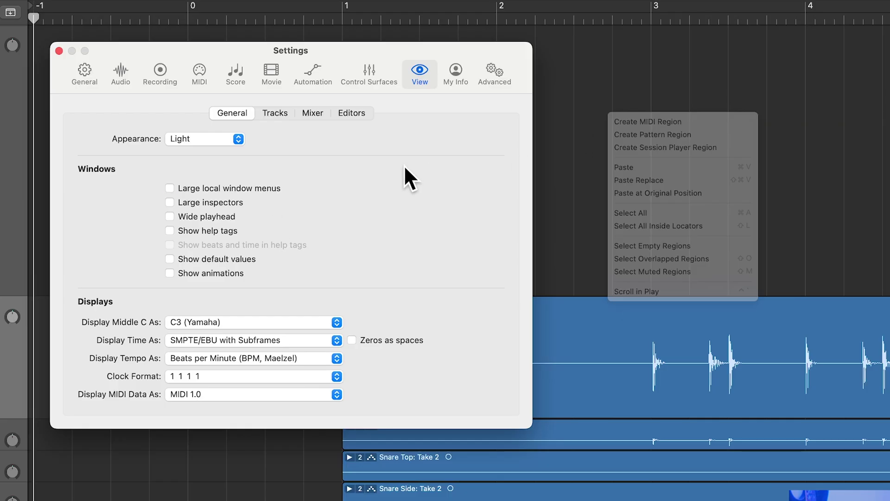
{"action": "right_click", "coordinate": [652, 125]}
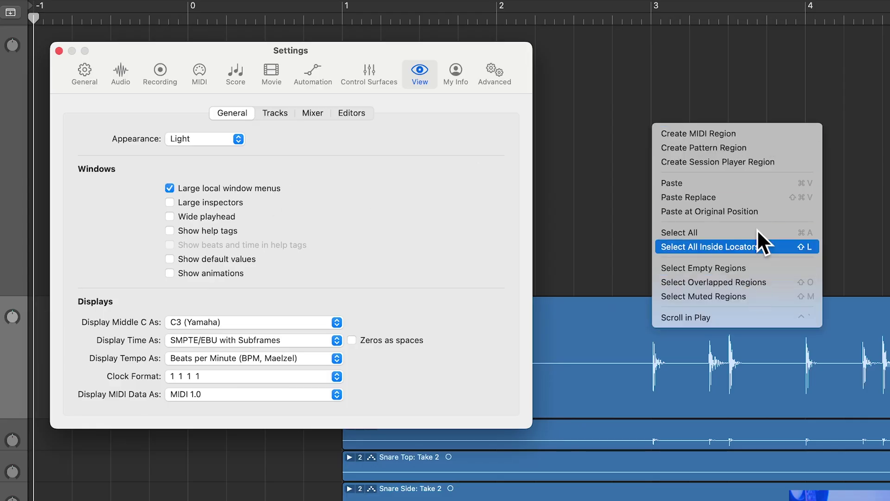
{"action": "key", "text": "Escape"}
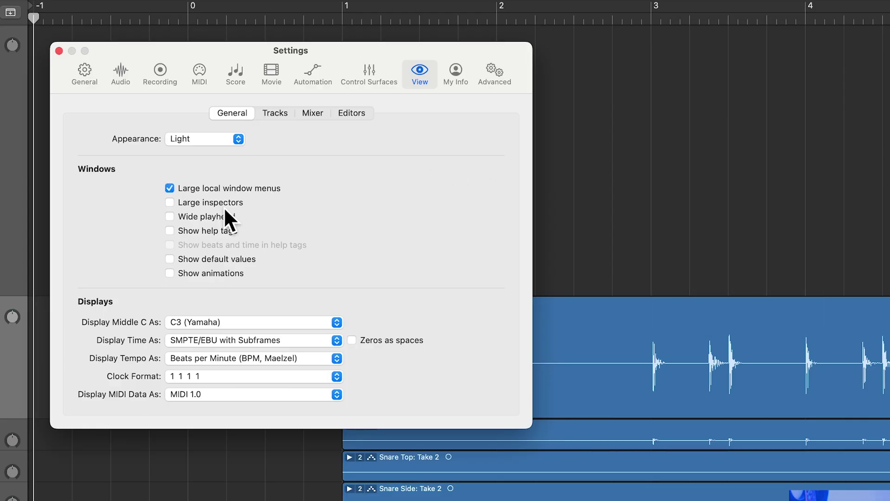
{"action": "left_click", "coordinate": [226, 203]}
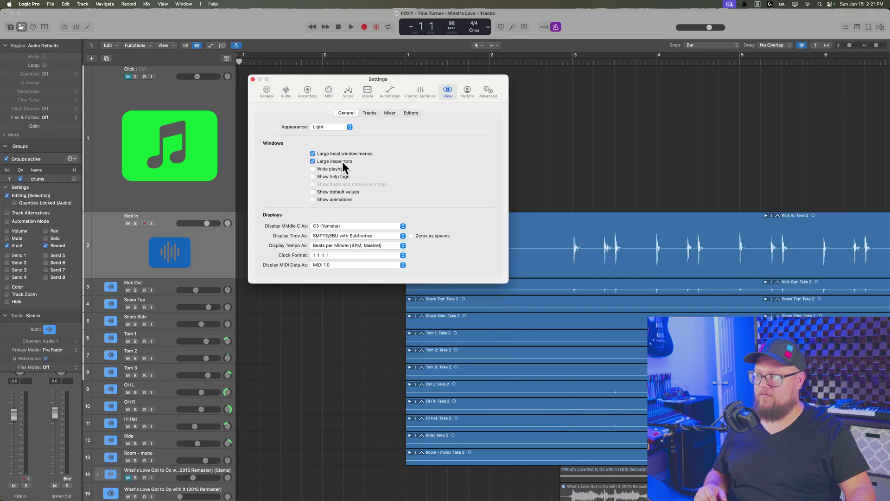
Keep Large inspectors on and enable Show default values, showing Q-Swing 50% and Gain +0.0 dB.
{"action": "left_click", "coordinate": [343, 162]}
{"action": "left_click", "coordinate": [343, 161]}
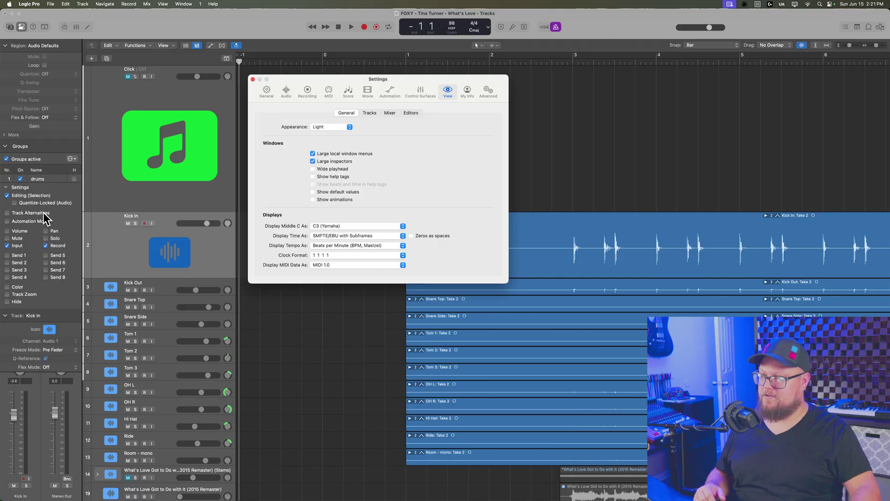
{"action": "left_click", "coordinate": [343, 162]}
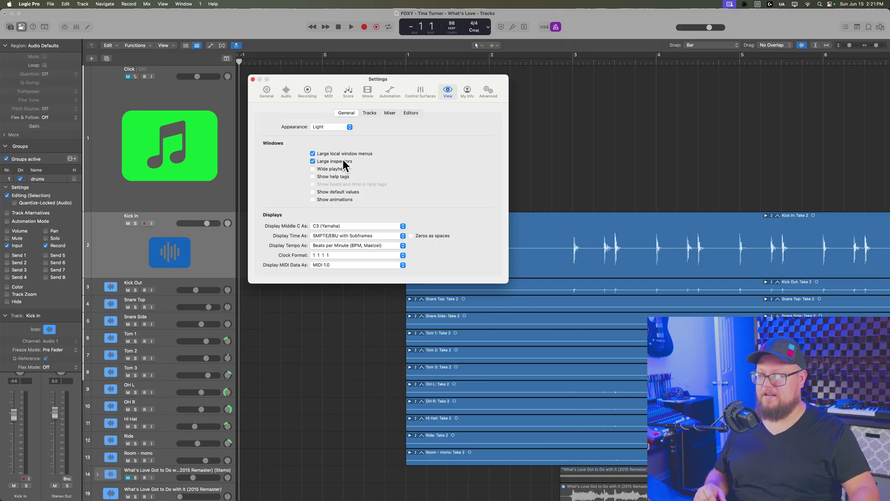
{"action": "left_click", "coordinate": [348, 192]}
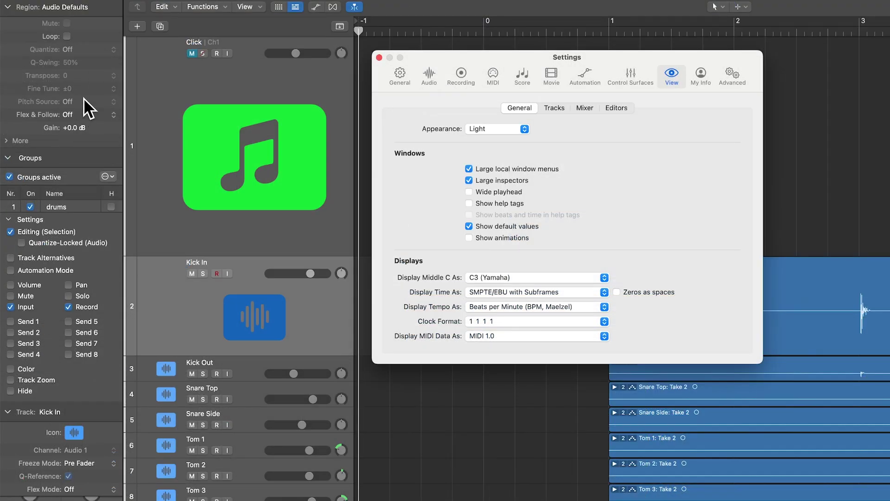
{"action": "left_click", "coordinate": [496, 224]}
{"action": "left_click", "coordinate": [525, 226]}
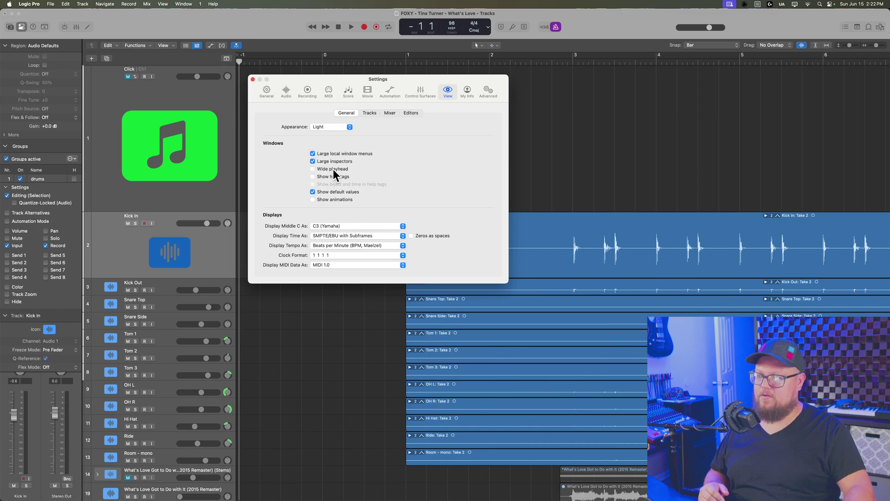
Turn on Wide playhead, comparing it off and on at bar 2, and enable help tags.
{"action": "left_click", "coordinate": [500, 191]}
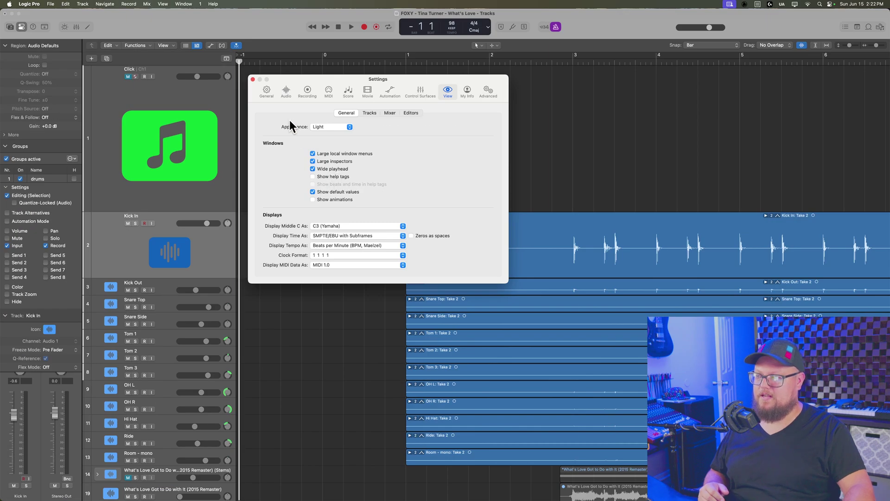
{"action": "left_click_drag", "start_coordinate": [316, 89], "coordinate": [230, 191]}
{"action": "left_click_drag", "start_coordinate": [239, 83], "coordinate": [548, 83]}
{"action": "left_click", "coordinate": [256, 273]}
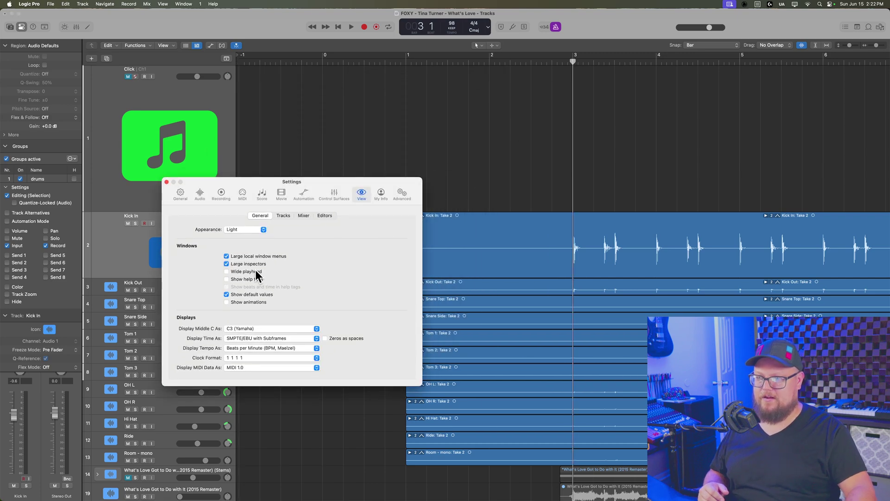
{"action": "left_click", "coordinate": [257, 274]}
{"action": "left_click_drag", "start_coordinate": [576, 65], "coordinate": [491, 61]}
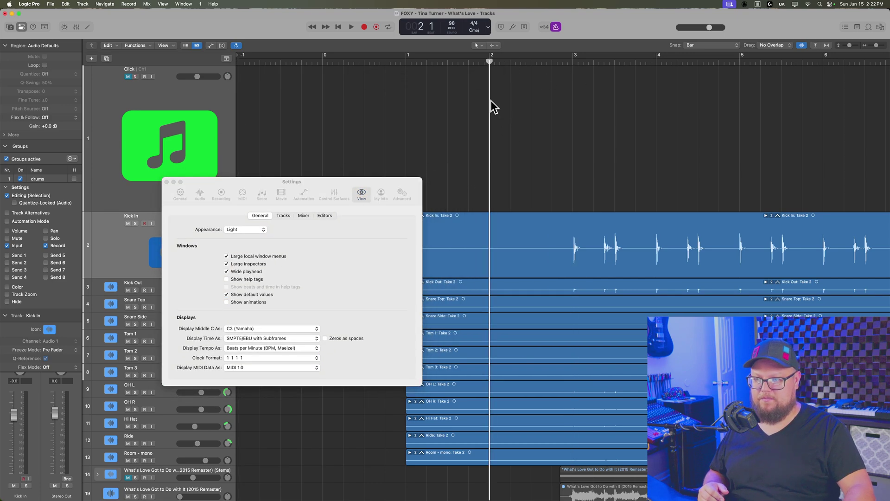
{"action": "left_click", "coordinate": [255, 279]}
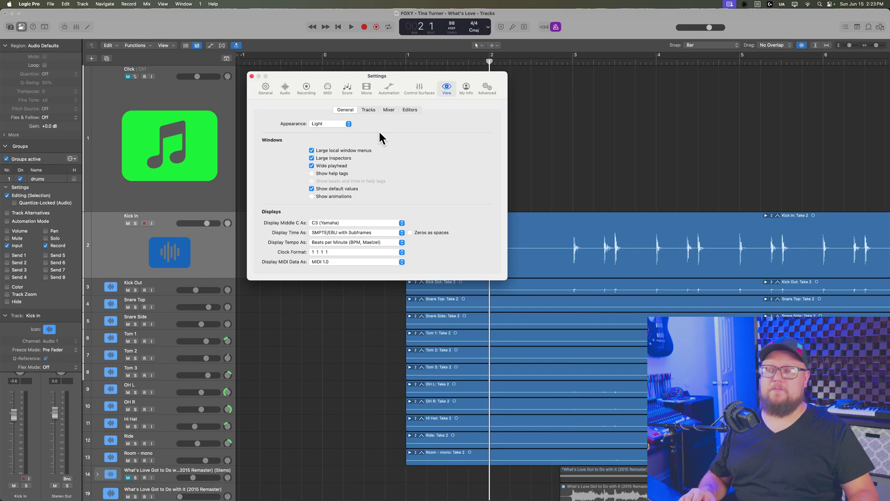
{"action": "left_click", "coordinate": [369, 109]}
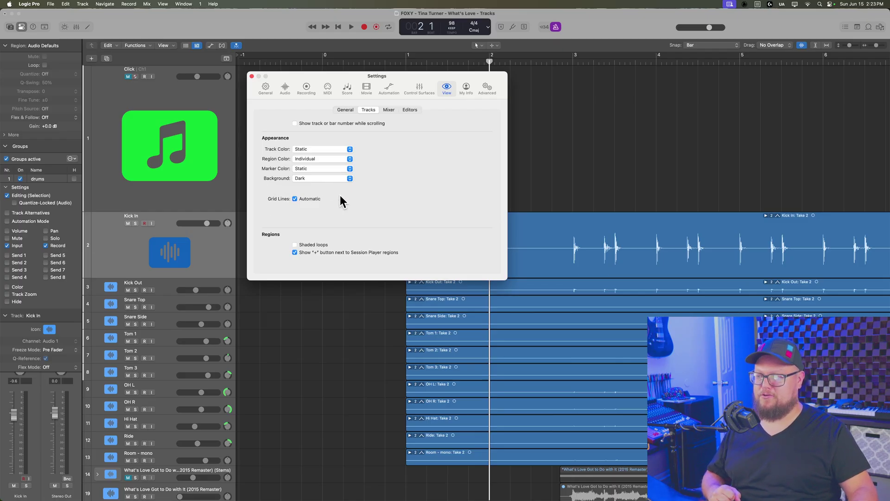
Switch the tracks background from Bright to Custom and lower its shade slider.
{"action": "left_click", "coordinate": [313, 179]}
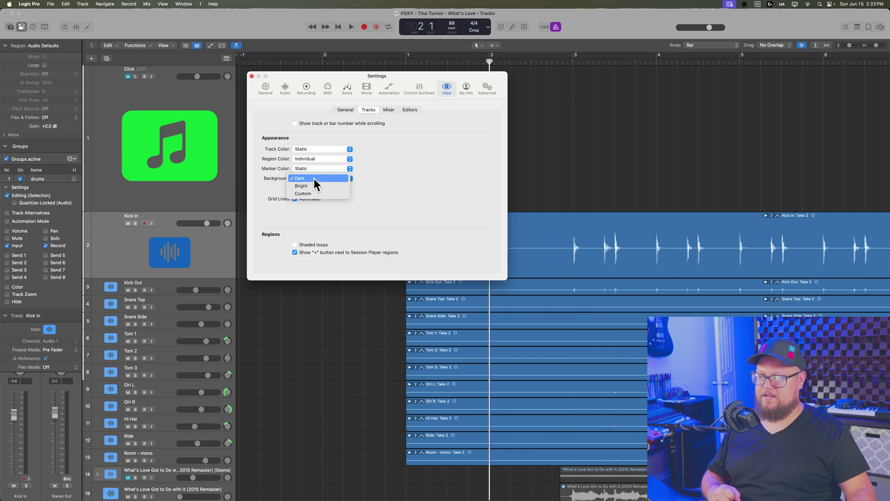
{"action": "left_click", "coordinate": [321, 186]}
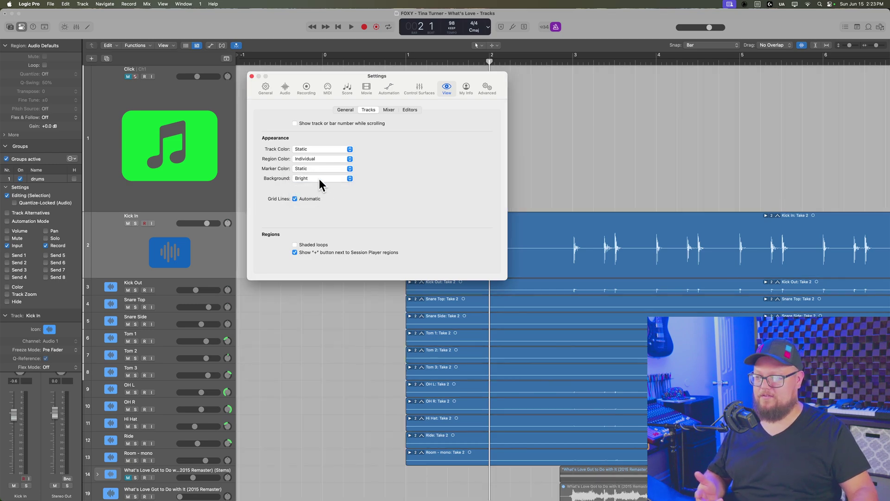
{"action": "left_click", "coordinate": [320, 179]}
{"action": "left_click", "coordinate": [318, 185]}
{"action": "mouse_move", "coordinate": [314, 187]}
{"action": "left_mouse_down"}
{"action": "mouse_move", "coordinate": [350, 189]}
{"action": "mouse_move", "coordinate": [286, 191]}
{"action": "mouse_move", "coordinate": [363, 199]}
{"action": "mouse_move", "coordinate": [306, 199]}
{"action": "left_mouse_up"}
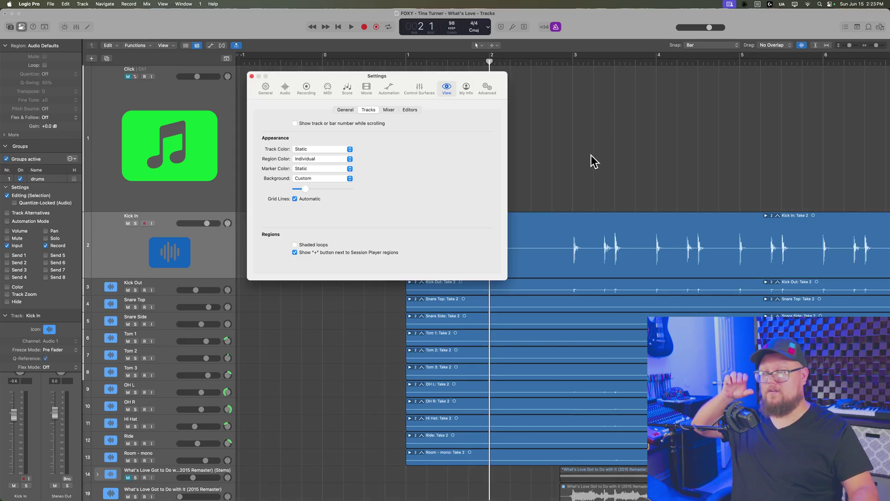
Turn off automatic grid lines. Set horizontal lines to full-strength Black and vertical lines to medium, non-black.
{"action": "left_click", "coordinate": [311, 198]}
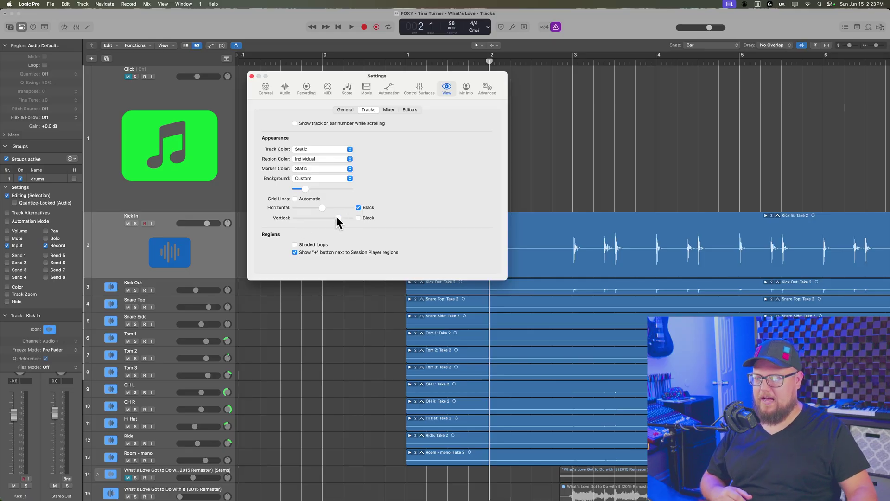
{"action": "left_click_drag", "start_coordinate": [336, 216], "coordinate": [300, 220]}
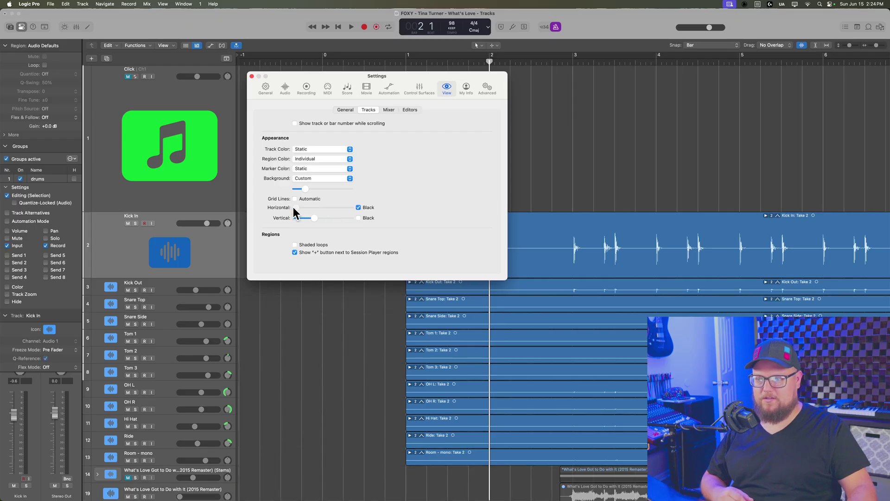
{"action": "left_click_drag", "start_coordinate": [292, 208], "coordinate": [351, 211]}
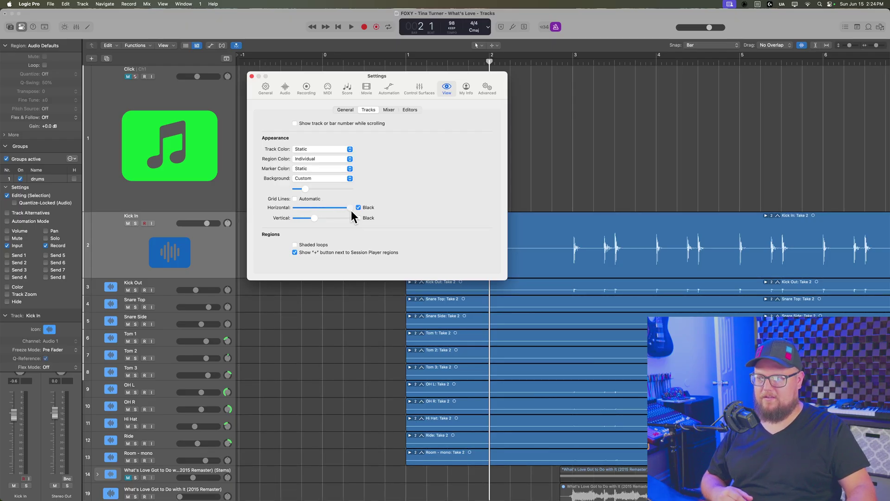
{"action": "left_click", "coordinate": [359, 207]}
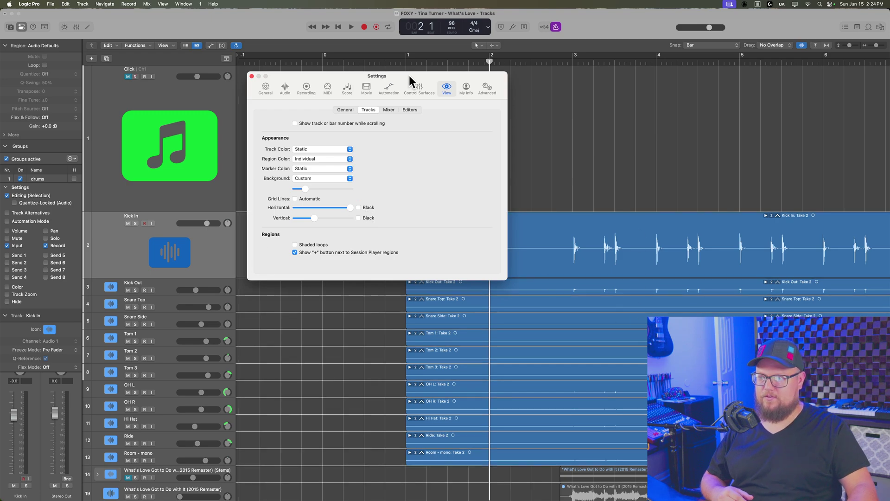
{"action": "left_click_drag", "start_coordinate": [410, 77], "coordinate": [625, 91]}
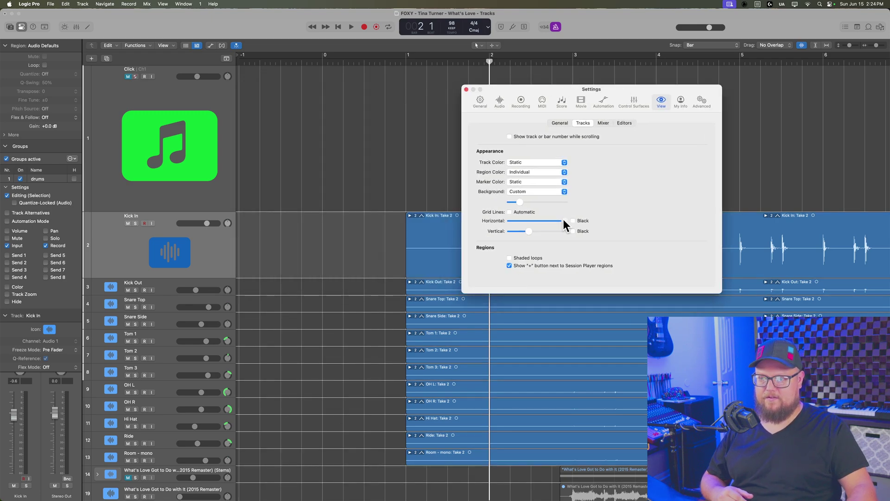
{"action": "mouse_move", "coordinate": [563, 219]}
{"action": "left_mouse_down"}
{"action": "mouse_move", "coordinate": [521, 222]}
{"action": "mouse_move", "coordinate": [561, 224]}
{"action": "mouse_move", "coordinate": [550, 224]}
{"action": "left_mouse_up"}
{"action": "left_click", "coordinate": [584, 221]}
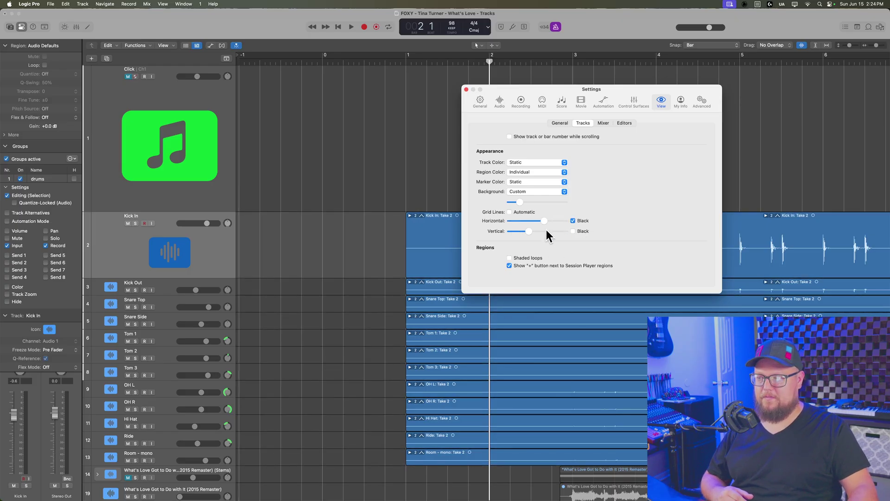
{"action": "left_click", "coordinate": [585, 231]}
{"action": "mouse_move", "coordinate": [547, 231]}
{"action": "left_mouse_down"}
{"action": "mouse_move", "coordinate": [518, 233]}
{"action": "mouse_move", "coordinate": [582, 235]}
{"action": "mouse_move", "coordinate": [527, 240]}
{"action": "mouse_move", "coordinate": [541, 232]}
{"action": "left_mouse_up"}
{"action": "left_click", "coordinate": [584, 231]}
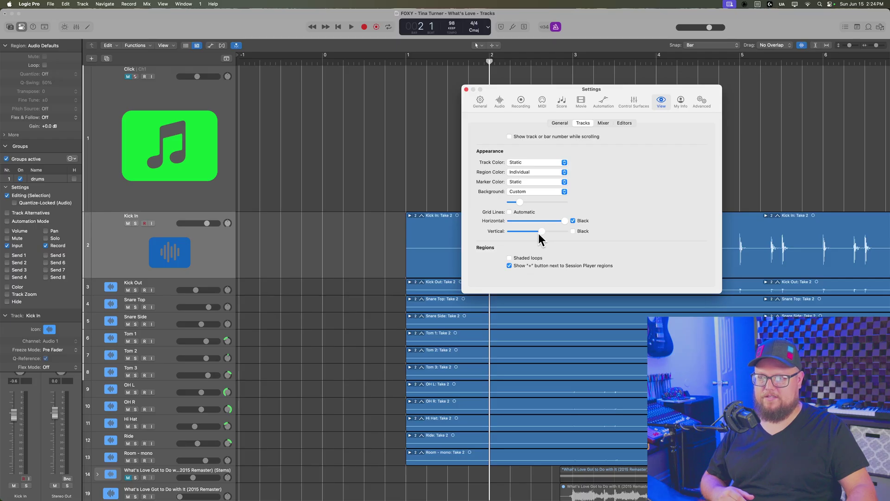
{"action": "left_click_drag", "start_coordinate": [642, 86], "coordinate": [430, 81]}
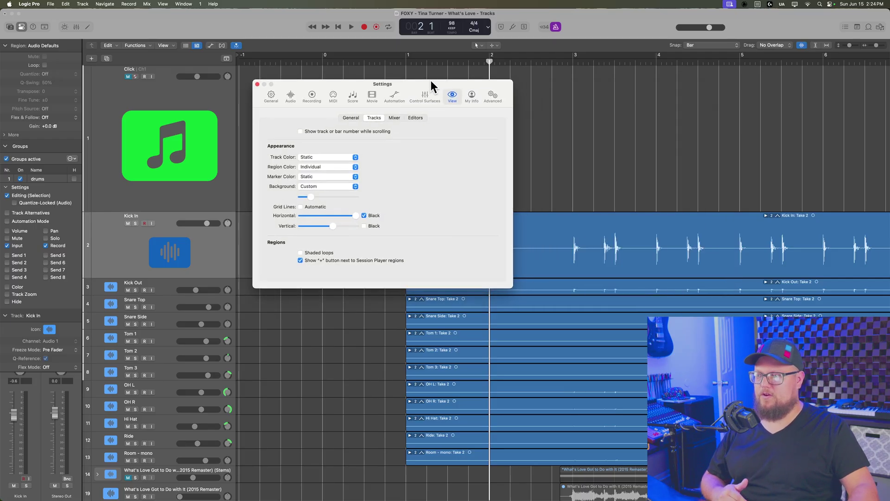
Create an empty region on the Click track and open it in the Piano Roll.
{"action": "left_click", "coordinate": [411, 116]}
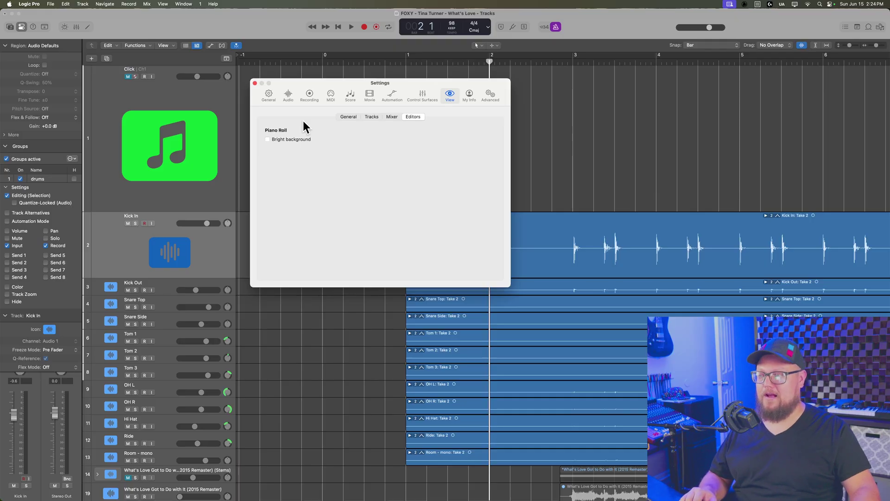
{"action": "left_click_drag", "start_coordinate": [328, 84], "coordinate": [372, 174]}
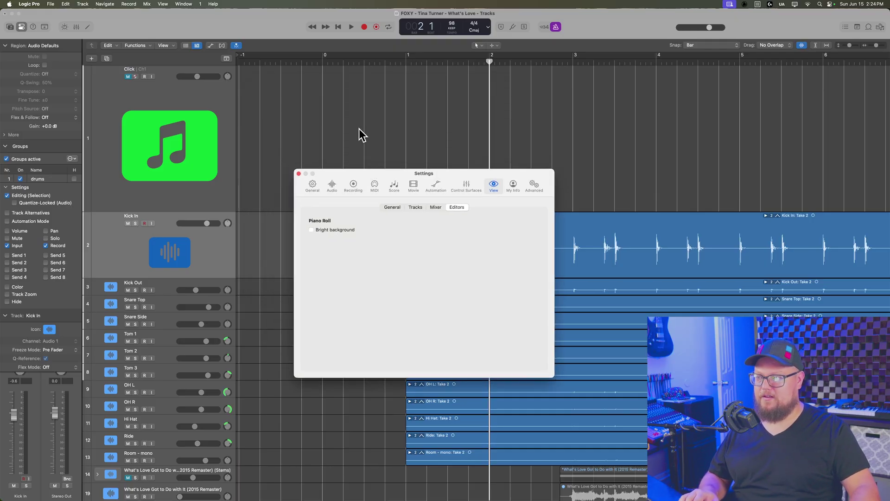
{"action": "right_click", "coordinate": [330, 85]}
{"action": "left_click", "coordinate": [342, 89]}
{"action": "double_click", "coordinate": [334, 92]}
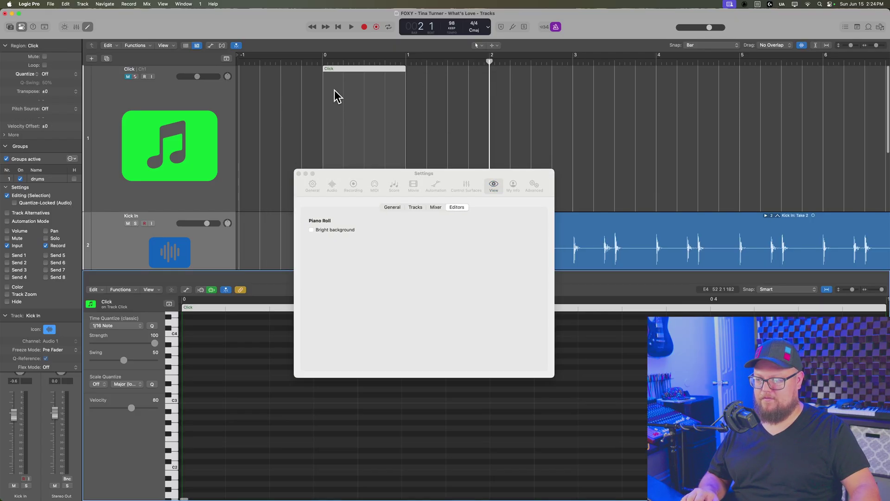
Enable the Piano Roll's Bright background option in the Editors view settings.
{"action": "left_click_drag", "start_coordinate": [407, 173], "coordinate": [627, 65]}
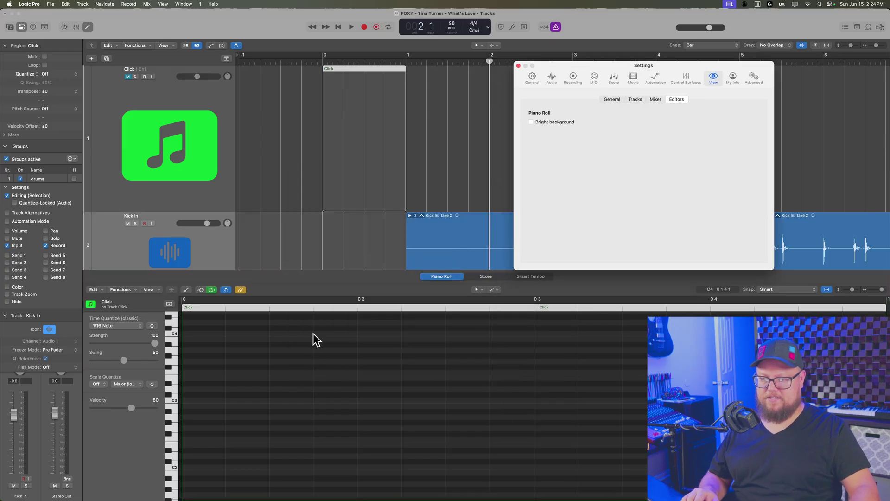
{"action": "left_click_drag", "start_coordinate": [594, 65], "coordinate": [320, 64]}
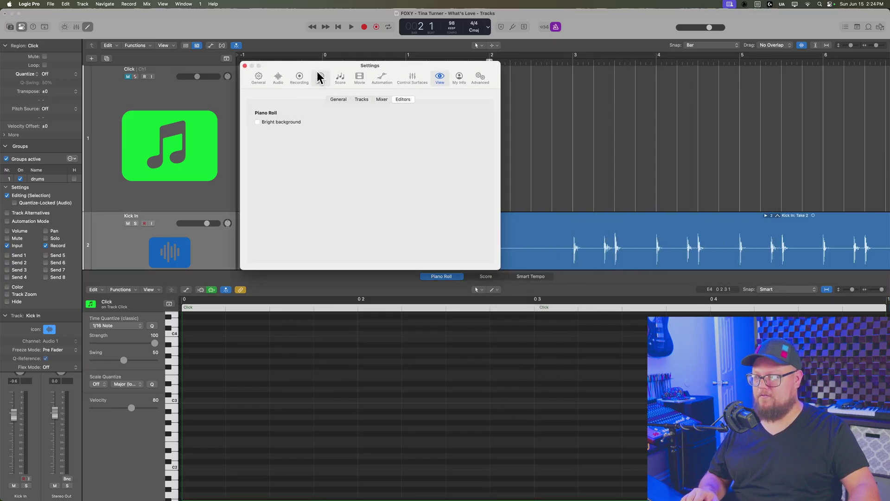
{"action": "left_click", "coordinate": [290, 123]}
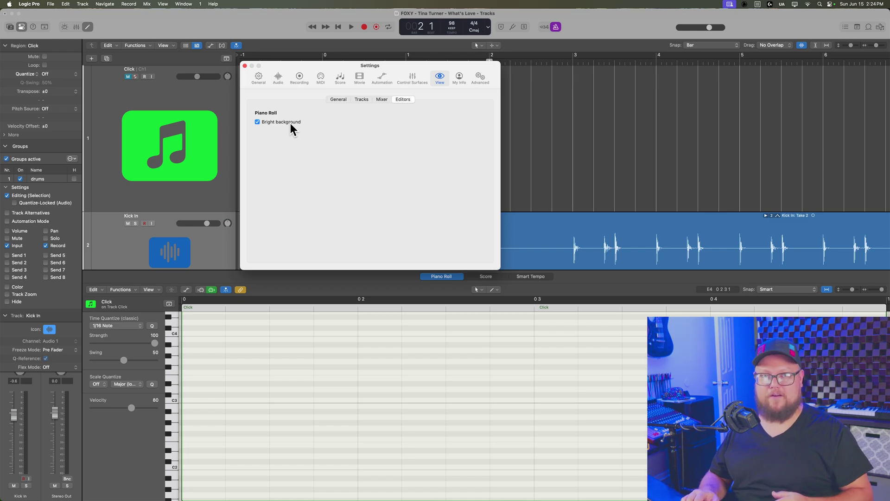
{"action": "left_click", "coordinate": [383, 99]}
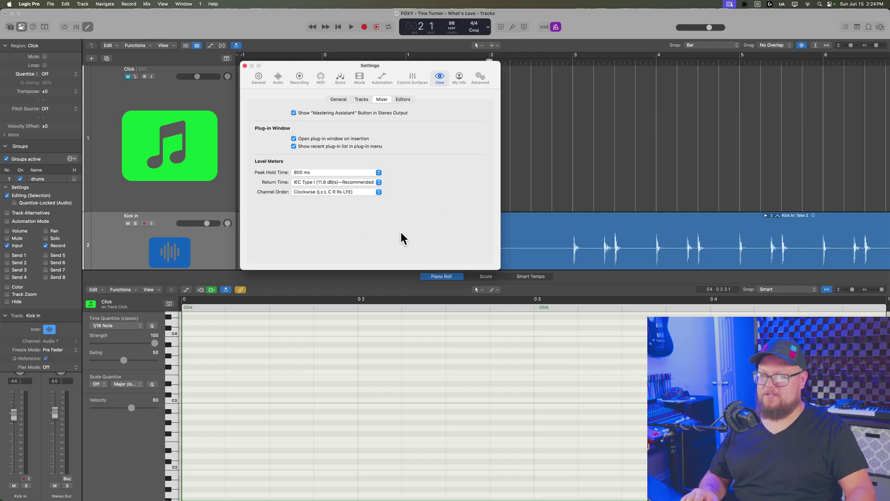
Review the Tracks, Mixer and Editors pages, return to General, and nudge the Settings window.
{"action": "left_click", "coordinate": [369, 100]}
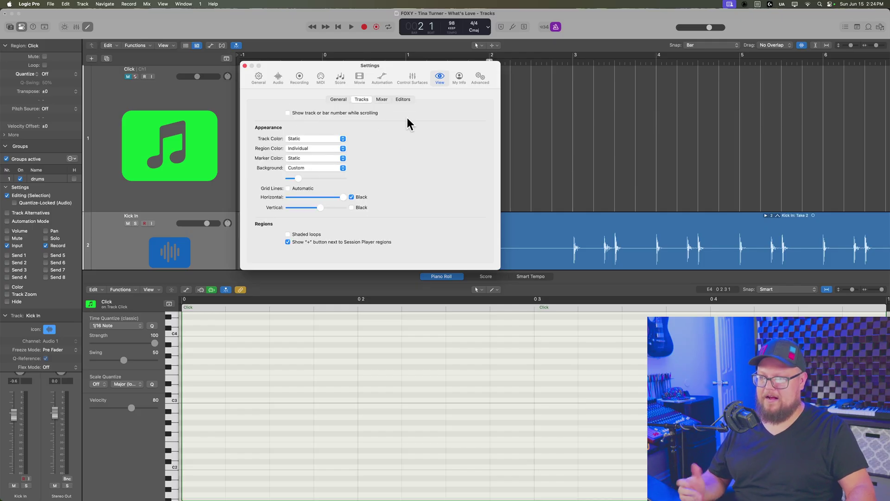
{"action": "left_click", "coordinate": [339, 100]}
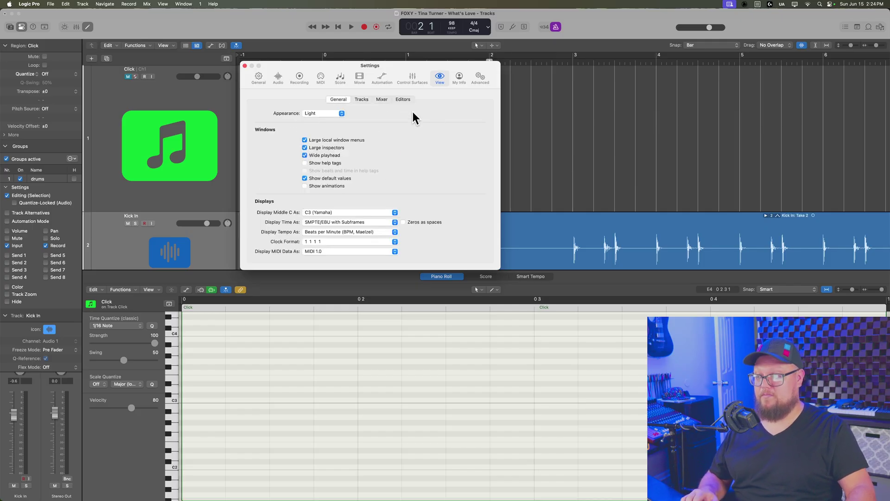
{"action": "left_click", "coordinate": [362, 99]}
{"action": "left_click", "coordinate": [386, 99]}
{"action": "left_click", "coordinate": [403, 99]}
{"action": "left_click", "coordinate": [340, 98]}
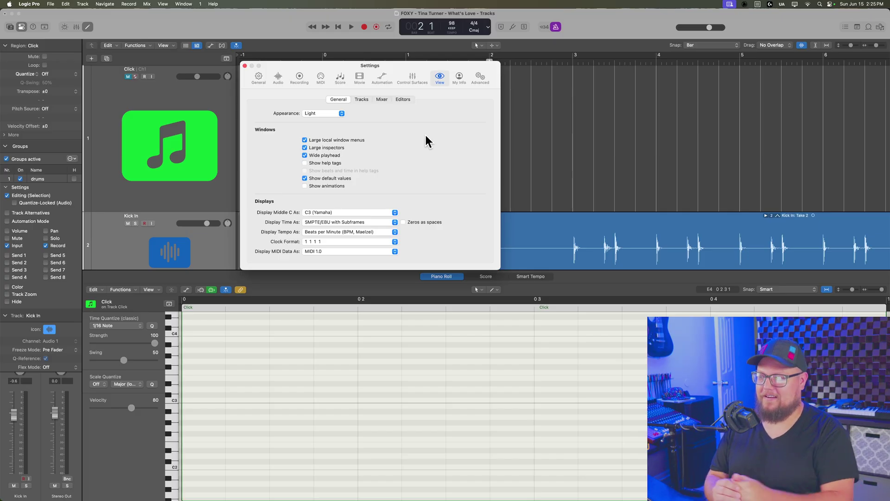
{"action": "left_click_drag", "start_coordinate": [417, 65], "coordinate": [423, 77]}
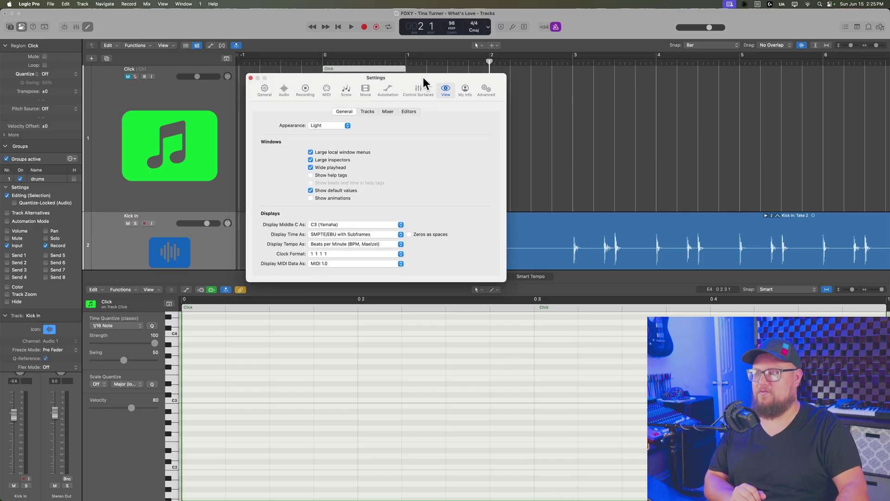